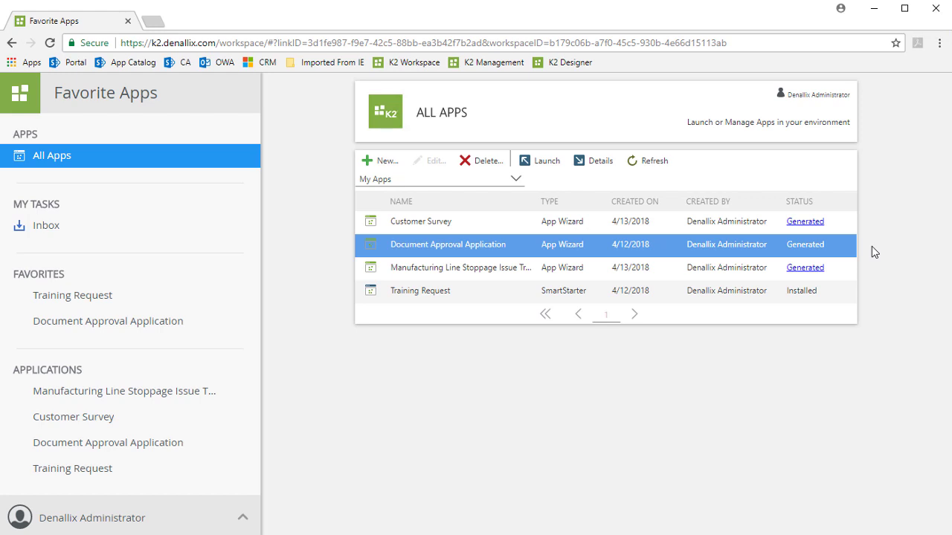
Open the Document Approval Application from Favorites in K2 Workspace
left_click(115, 325)
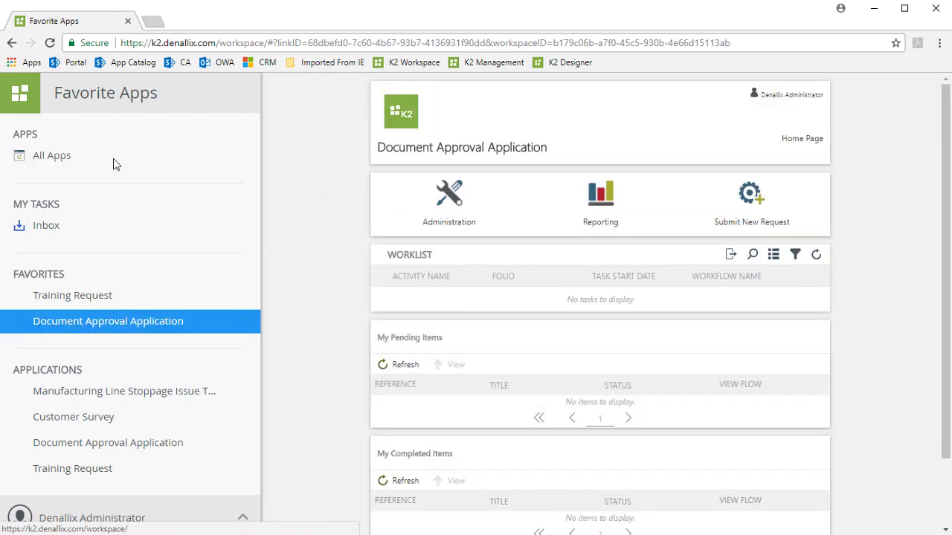
Go to K2 Designer's Browse page, expand All Items, Apps and K2, and dismiss the New App dialog
left_click(18, 97)
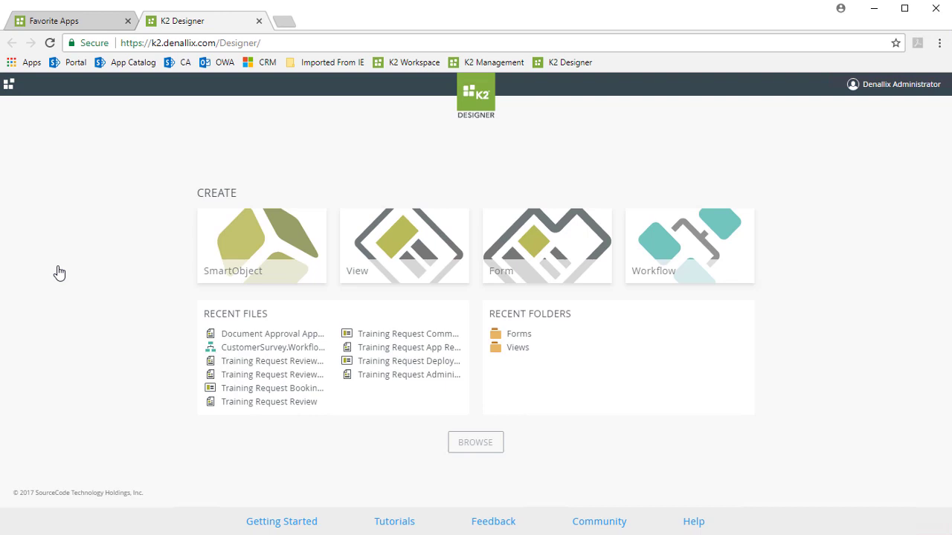
left_click(476, 443)
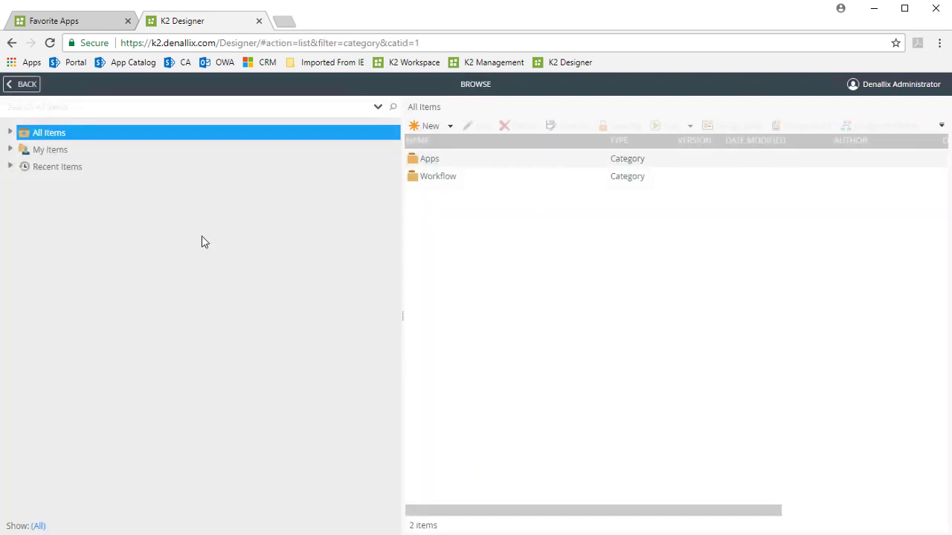
left_click(10, 132)
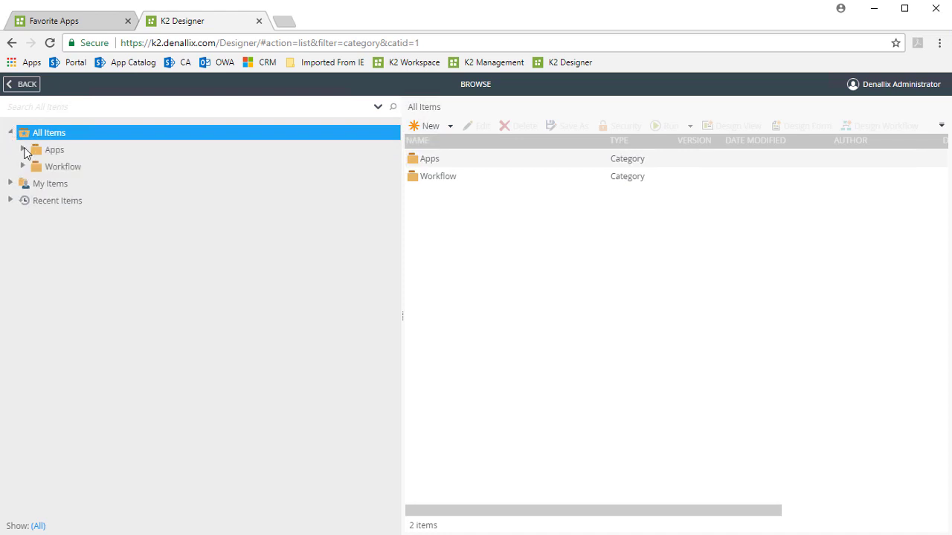
left_click(24, 150)
left_click(34, 167)
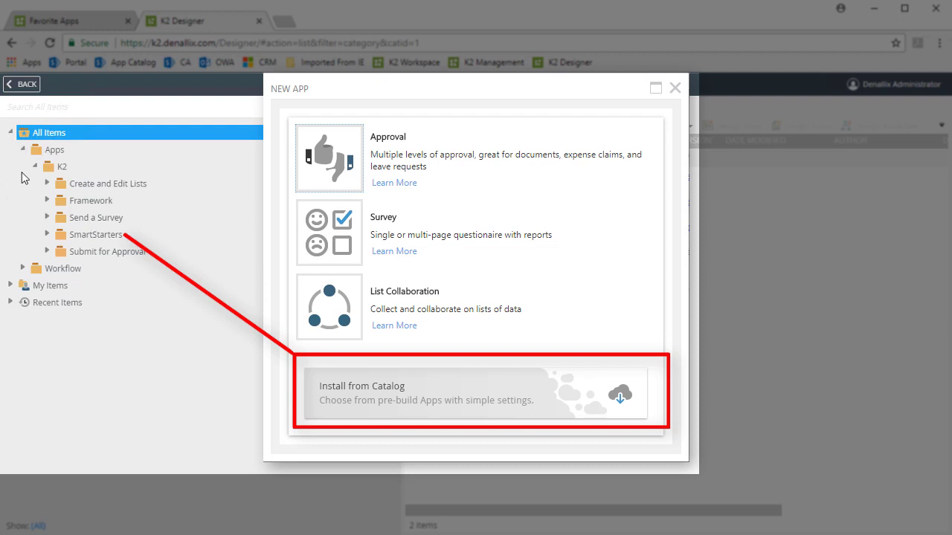
key("Escape")
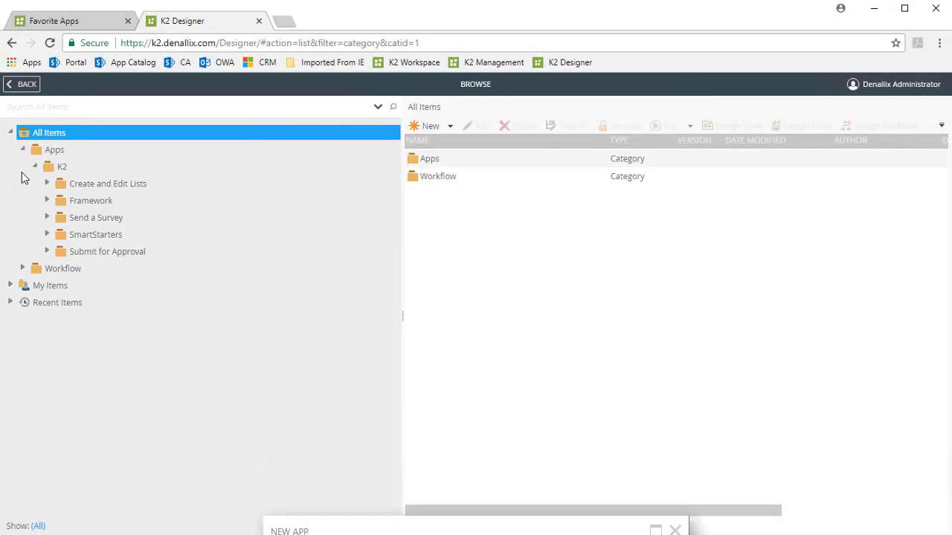
Expand Submit for Approval, Document Approval Application and Forms to list its nine forms
left_click(47, 252)
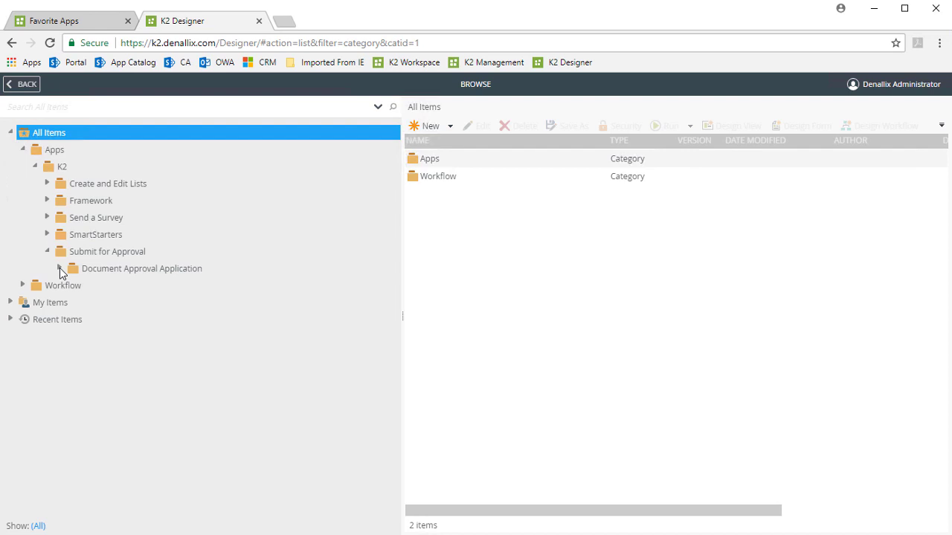
left_click(60, 269)
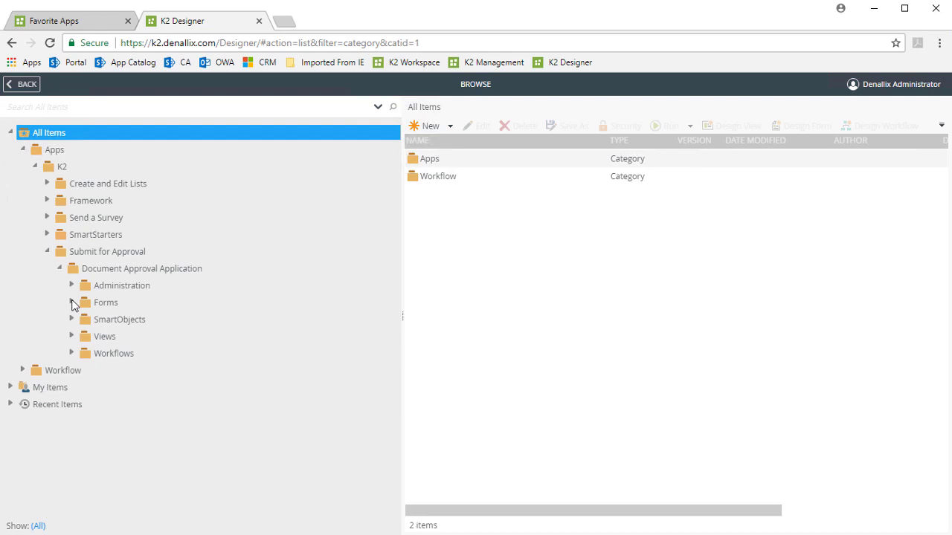
left_click(71, 302)
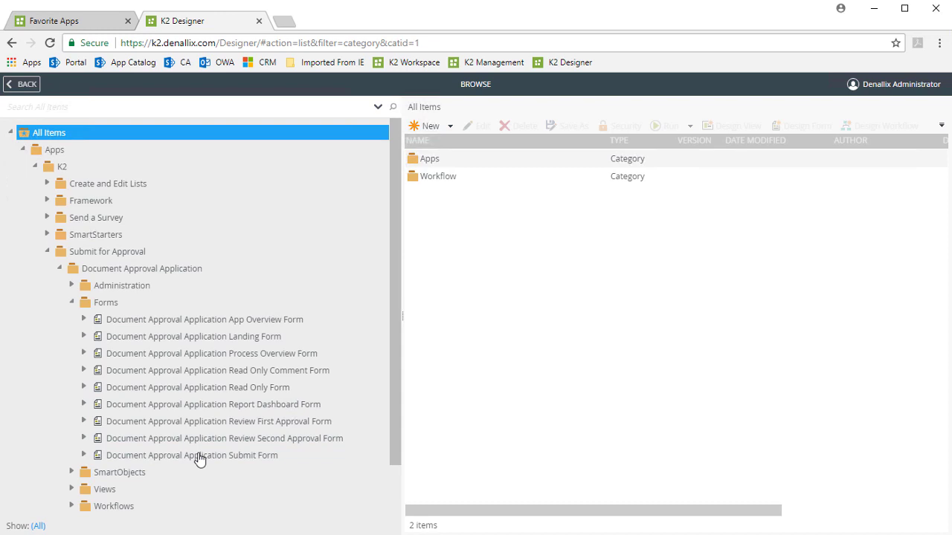
Check out the Document Approval Application Submit Form, version 4.0, for editing
left_click(237, 462)
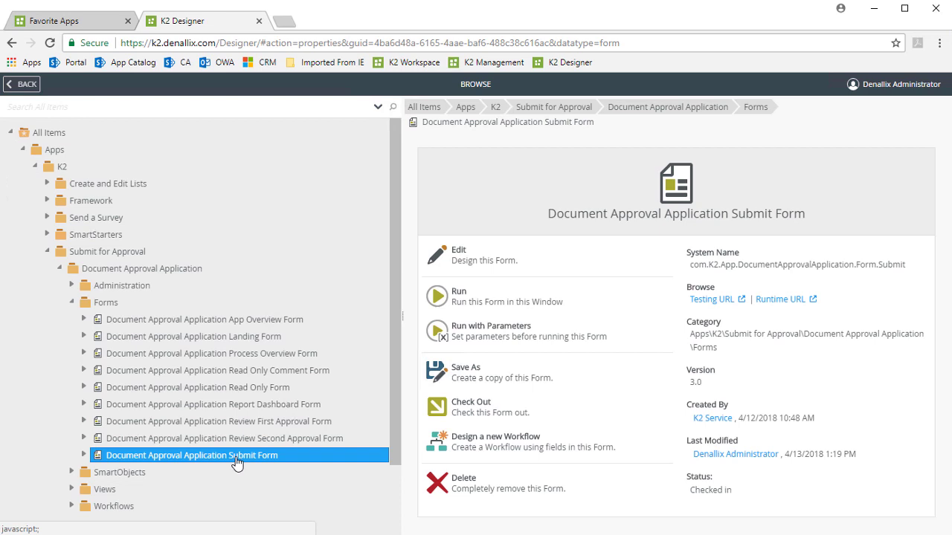
right_click(331, 458)
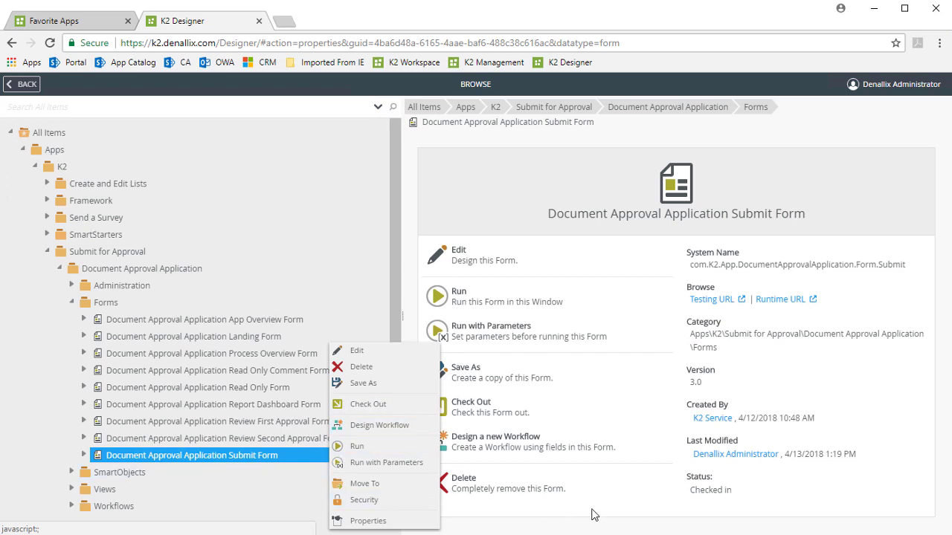
left_click(648, 420)
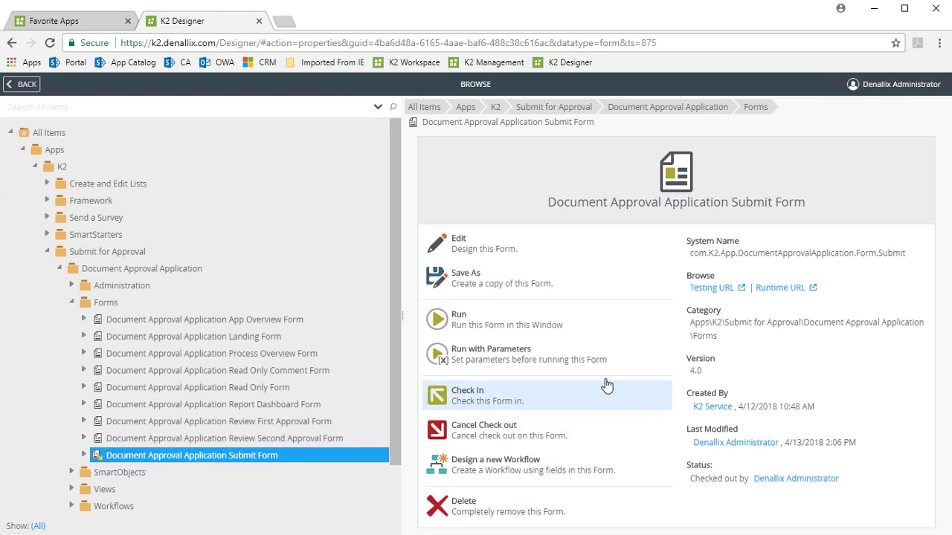
Edit the Submit Form in the designer and review the Theme list without changing it
left_click(473, 247)
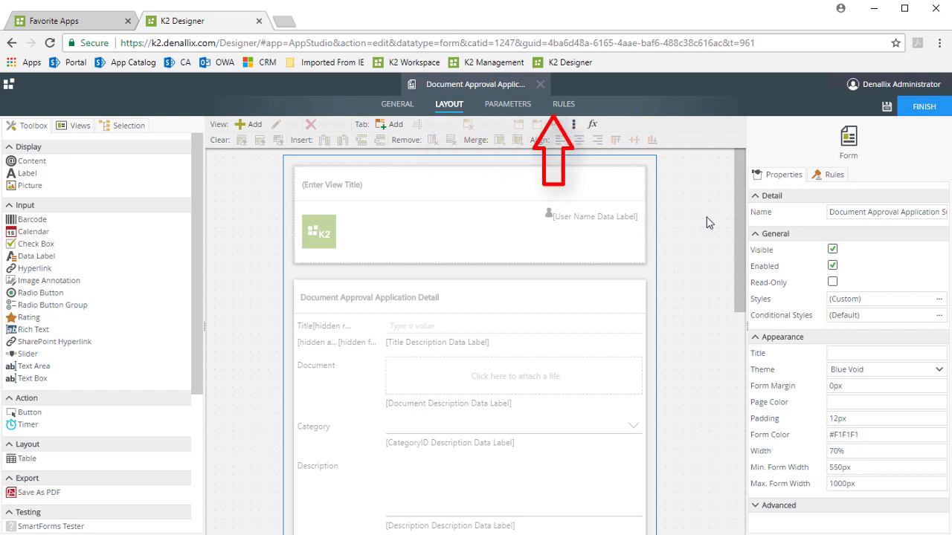
scroll(741, 211, "down", 2)
scroll(741, 210, "up", 2)
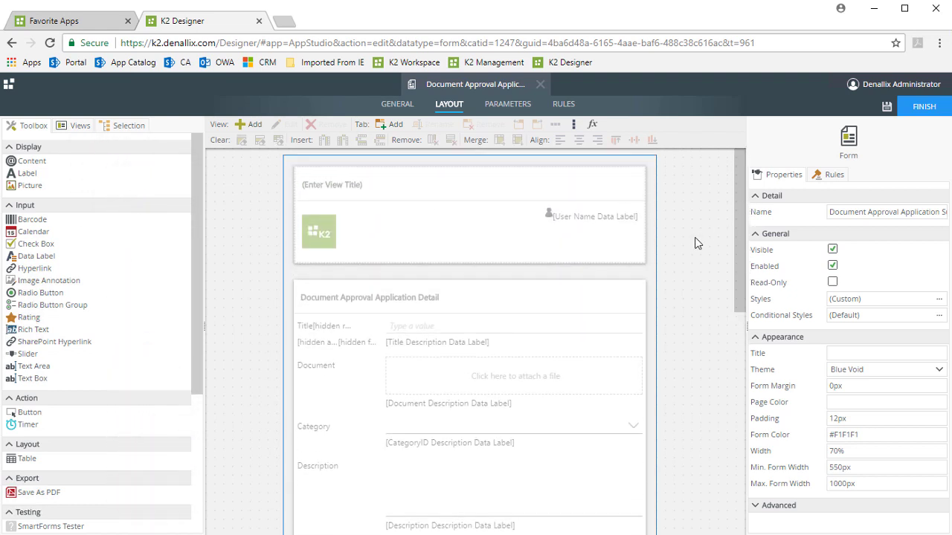
left_click(939, 370)
left_click(941, 372)
Add a label below the header noting reviews may take 2-3 weeks, thanking users for patience
left_click_drag(27, 179, 354, 319)
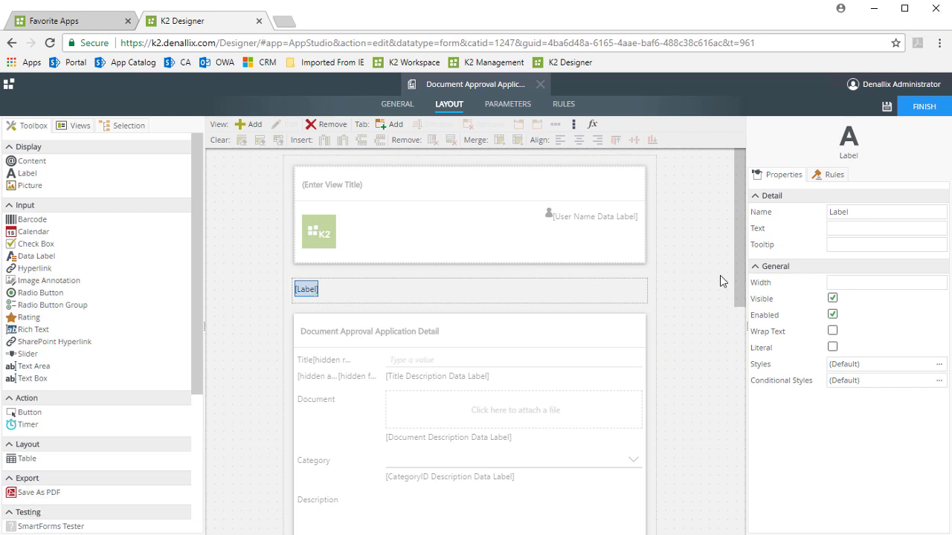
left_click(851, 226)
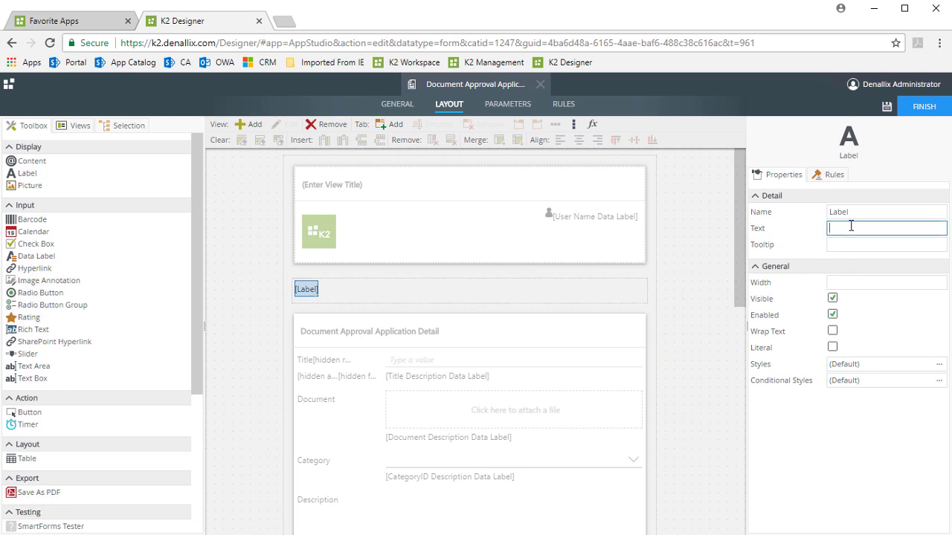
key("ctrl+v")
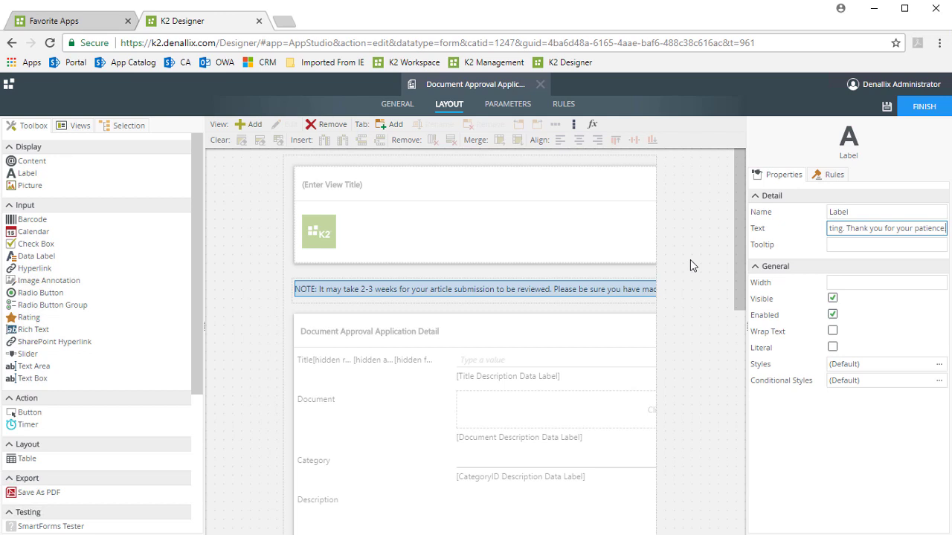
Set the note label's font style to Italic and turn on Wrap Text
left_click(940, 365)
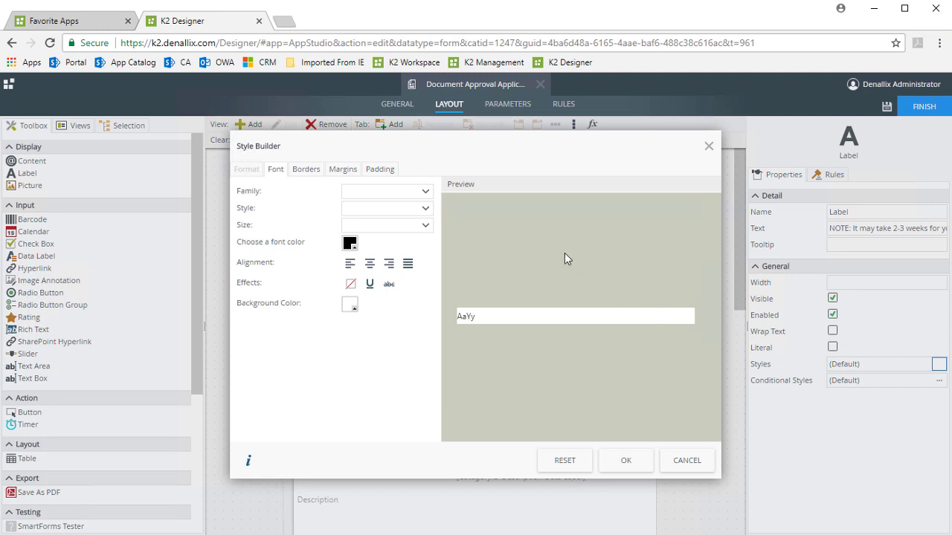
left_click(425, 209)
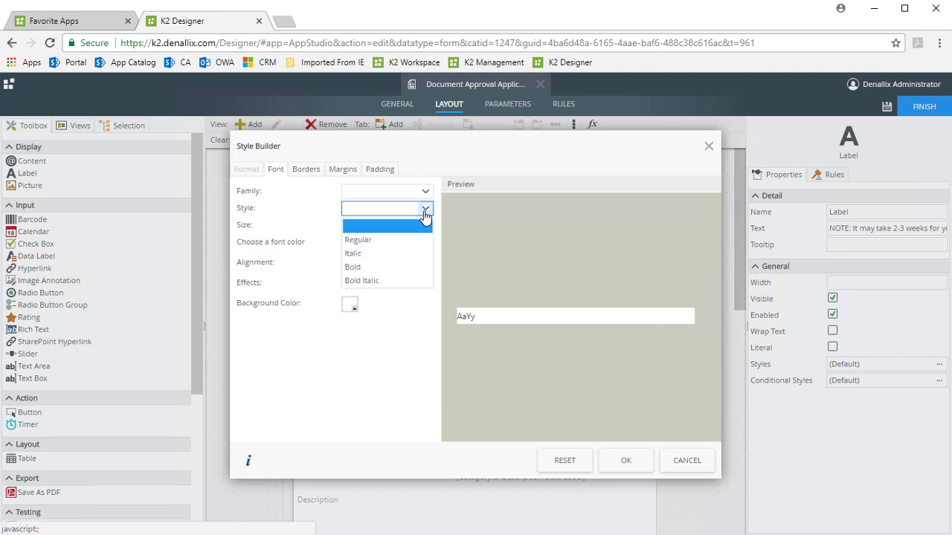
left_click(353, 253)
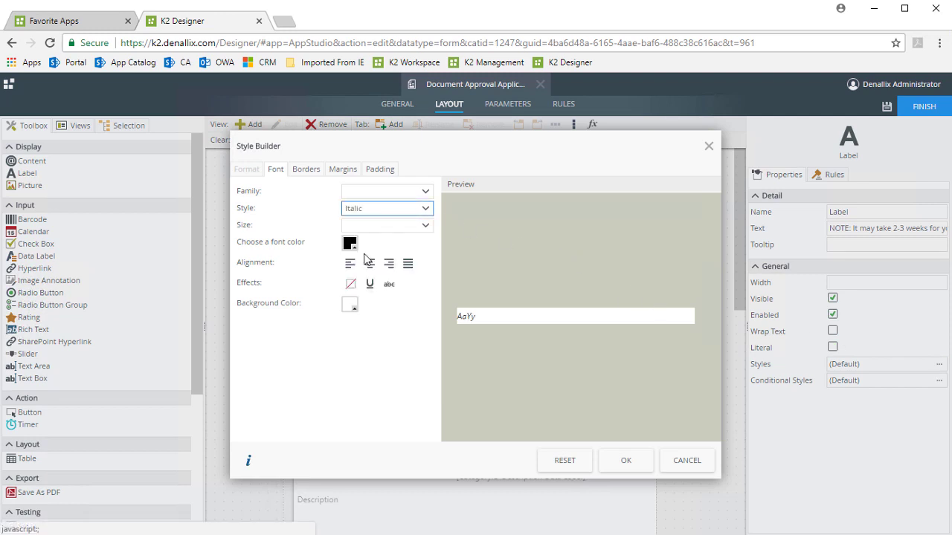
left_click(623, 462)
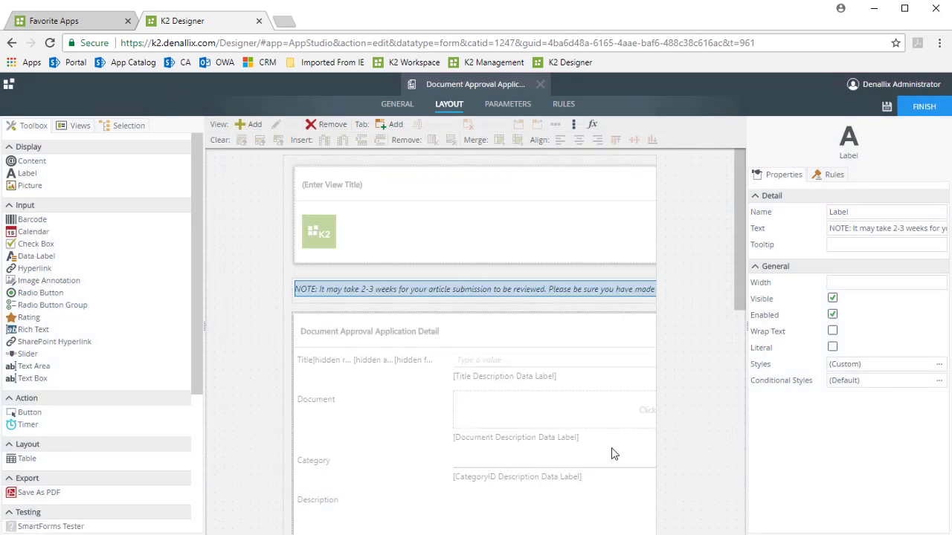
left_click(832, 331)
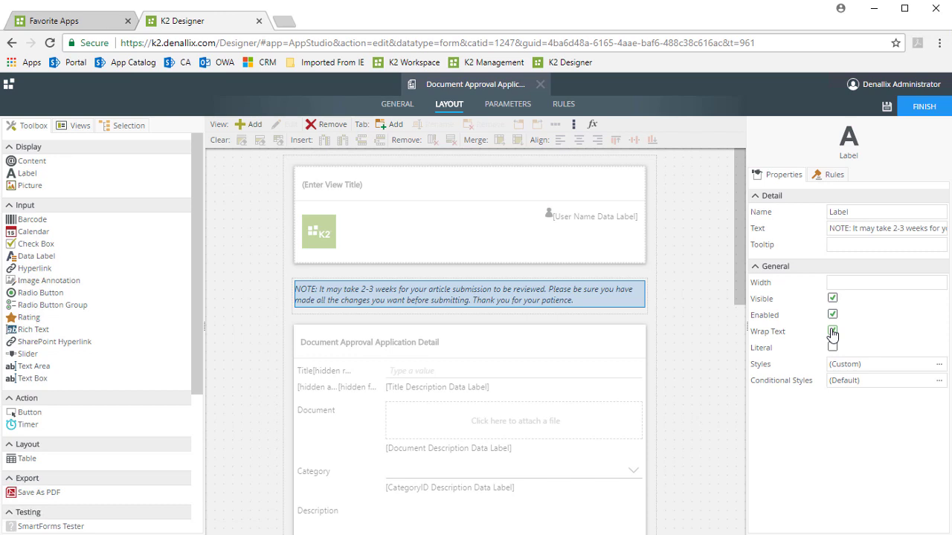
Apply the Lithium theme to the Submit Form and finish the design
left_click(691, 350)
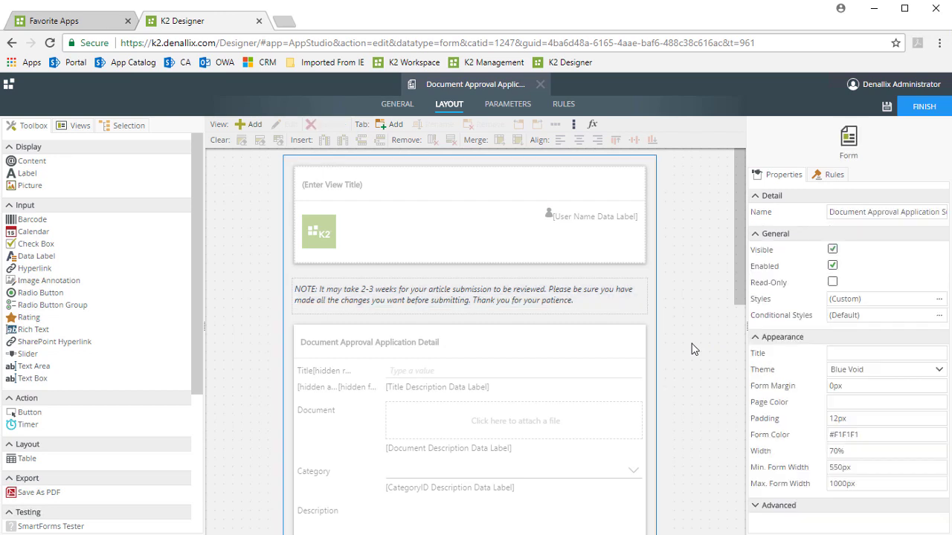
left_click(940, 371)
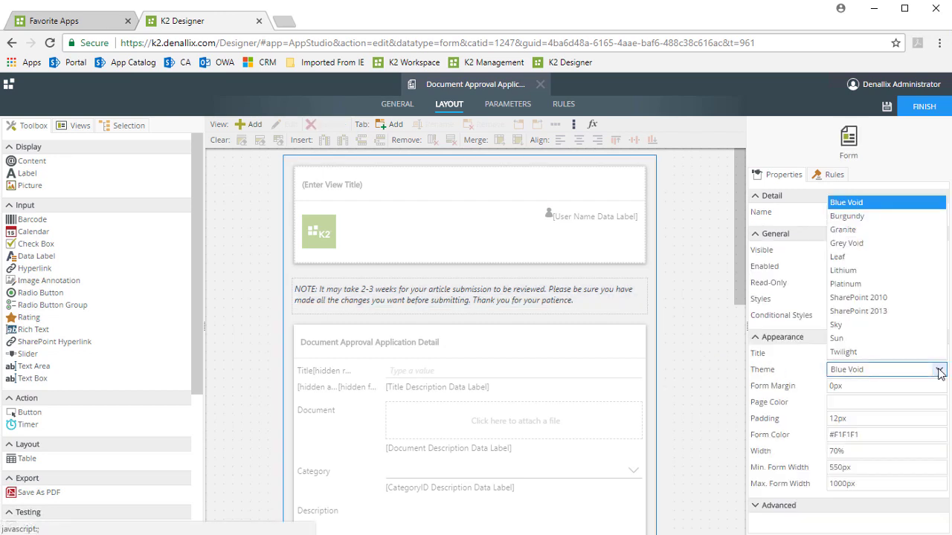
left_click(844, 271)
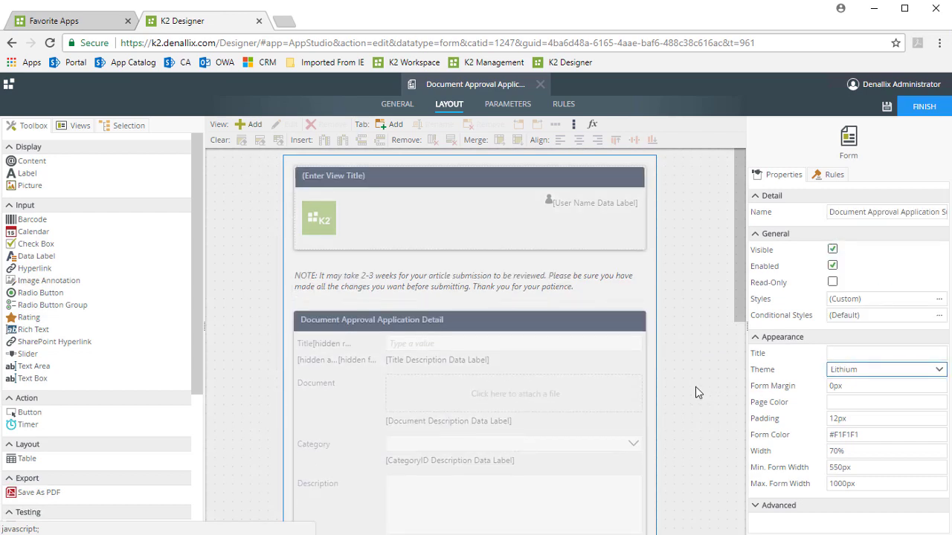
left_click(922, 108)
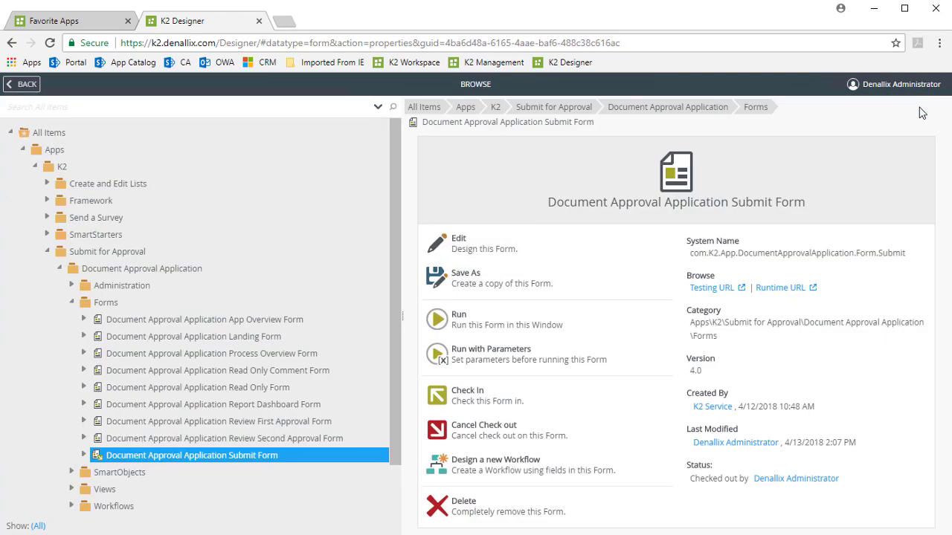
Check in the Submit Form, then start a new Document Approval request from K2 Workspace
left_click(490, 399)
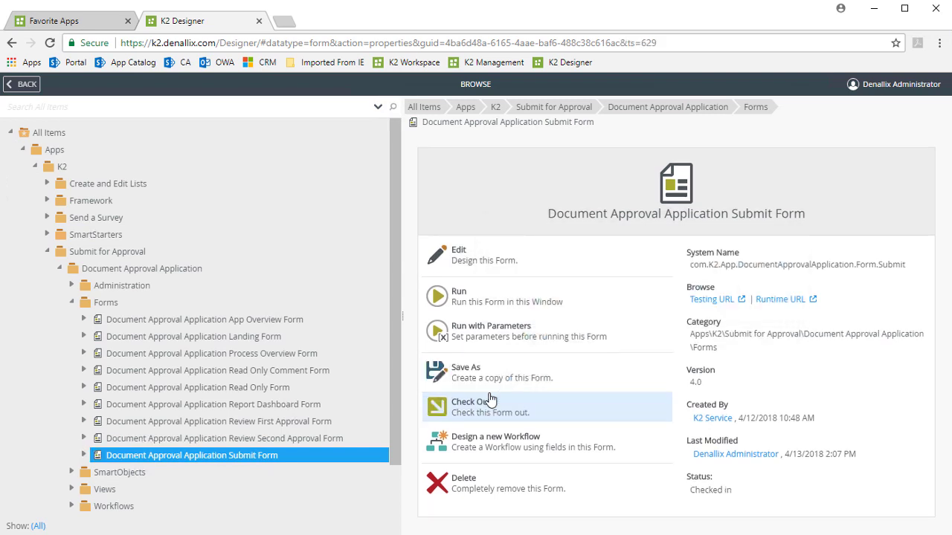
left_click(58, 26)
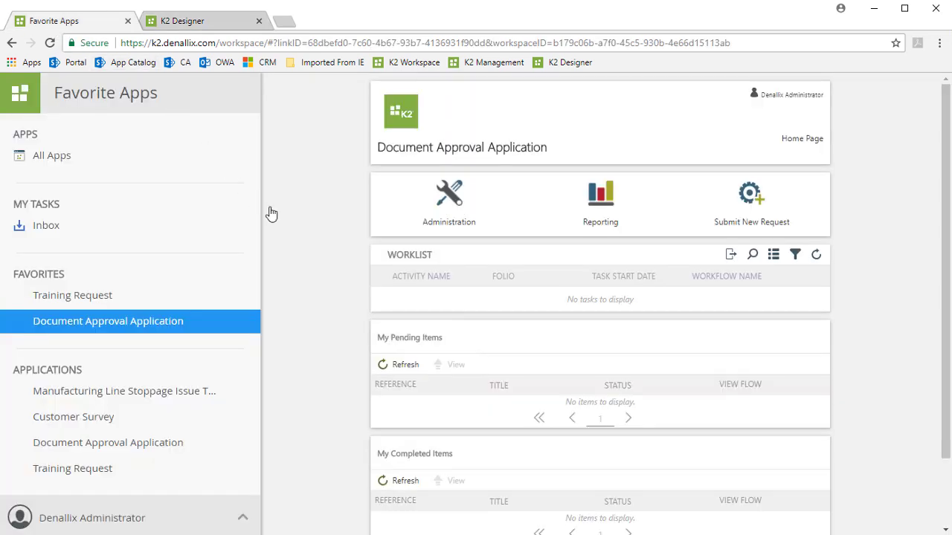
left_click(750, 194)
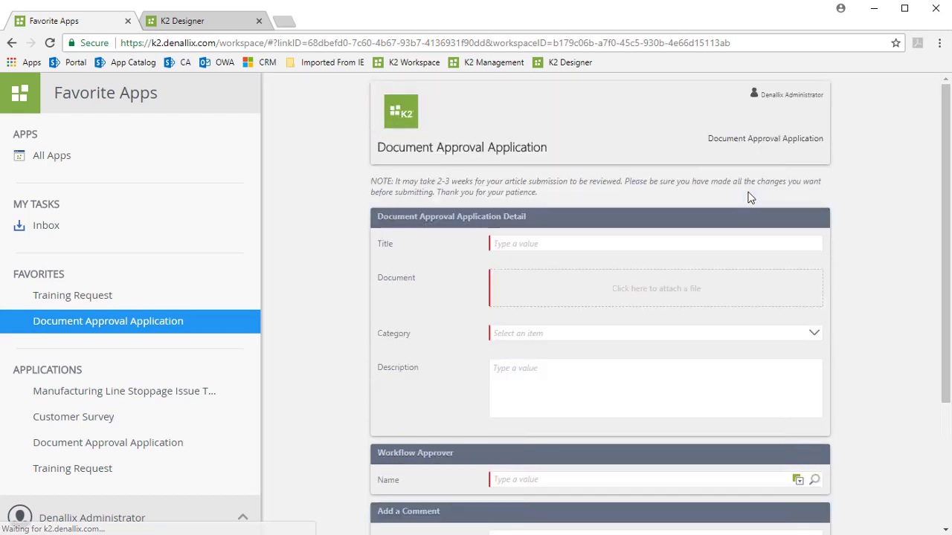